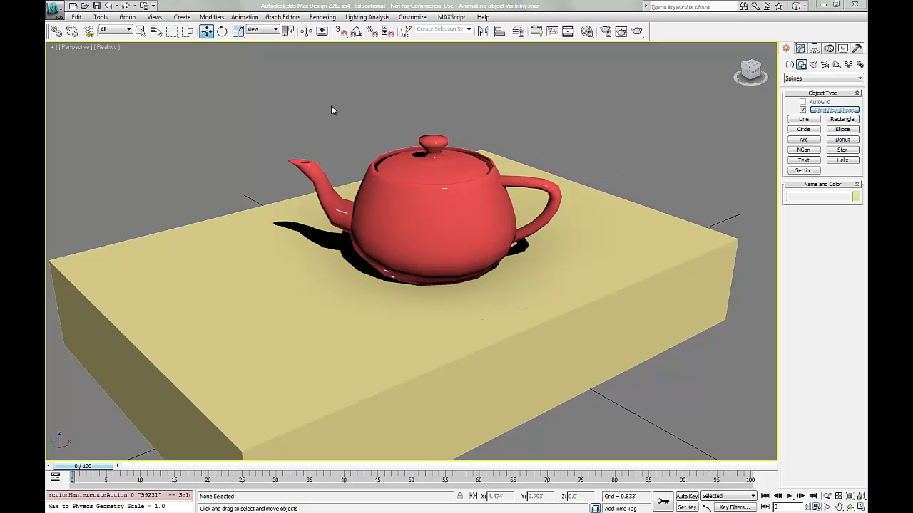
Step: Select Teapot001 in the Perspective viewport and bring up its quad menu
left_click(394, 152)
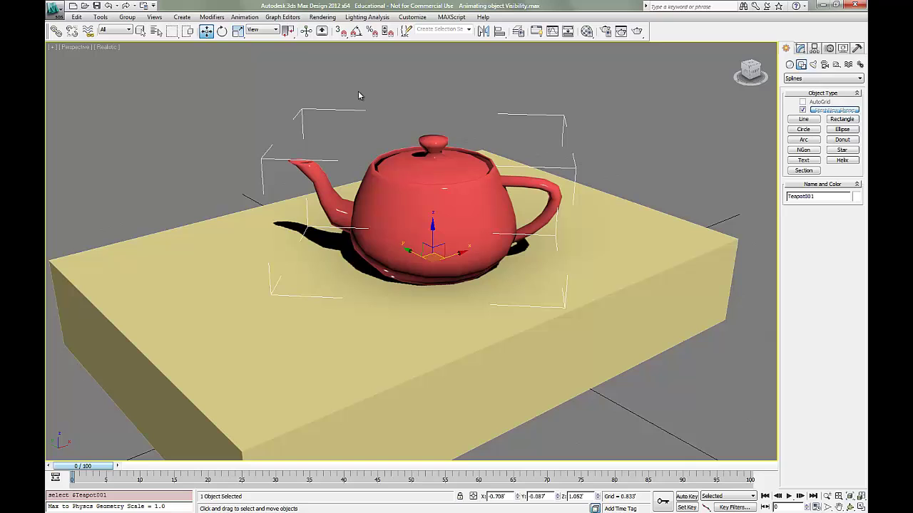
right_click(400, 153)
Step: Open Teapot001 in the Dope Sheet and expand its tracks
left_click(417, 224)
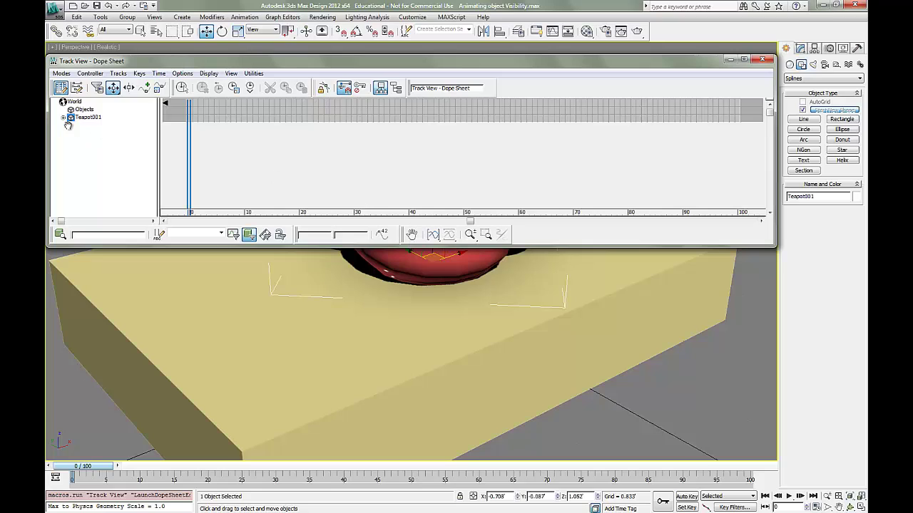
left_click(63, 120)
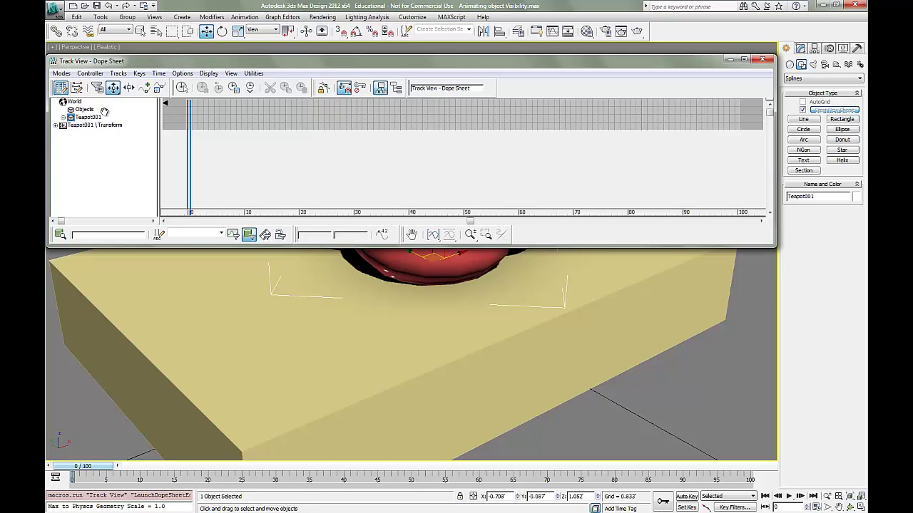
left_click(118, 74)
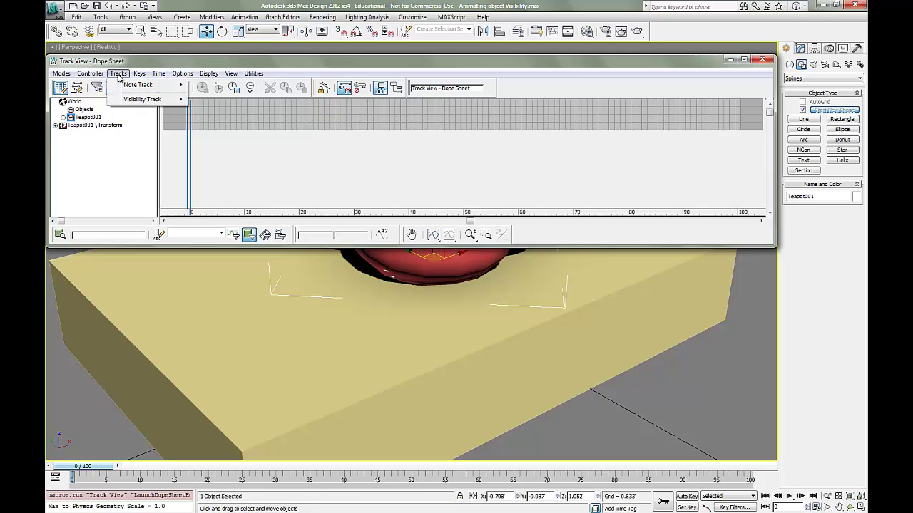
mouse_move(153, 100)
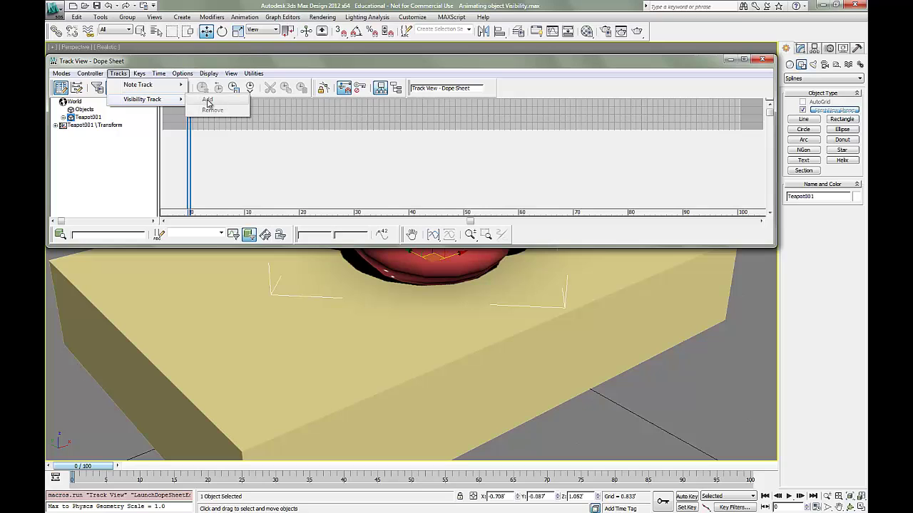
left_click(118, 73)
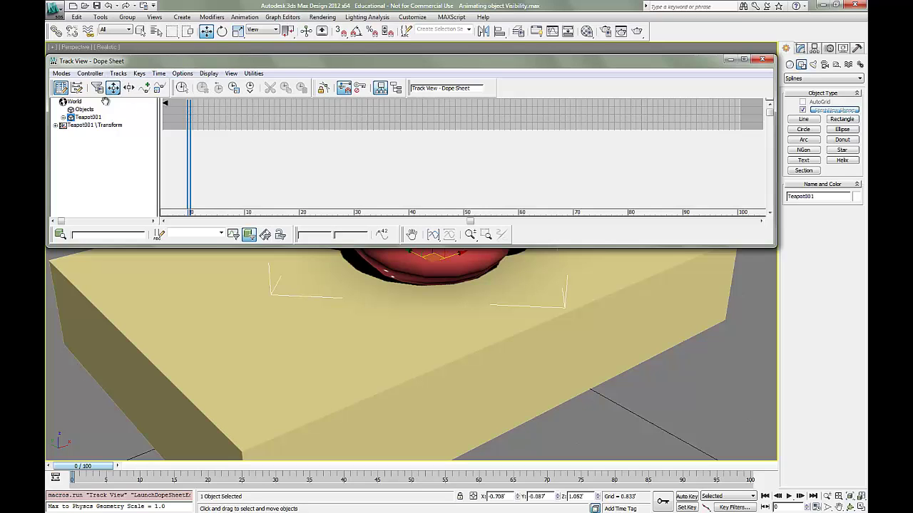
Step: Add a Visibility track to Teapot001 via Tracks > Visibility Track > Add, then select it
left_click(81, 119)
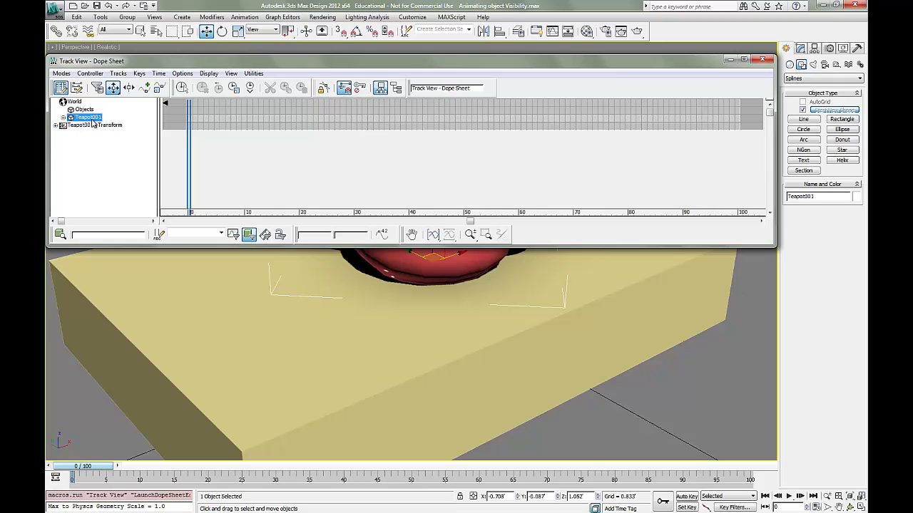
left_click(118, 74)
mouse_move(136, 101)
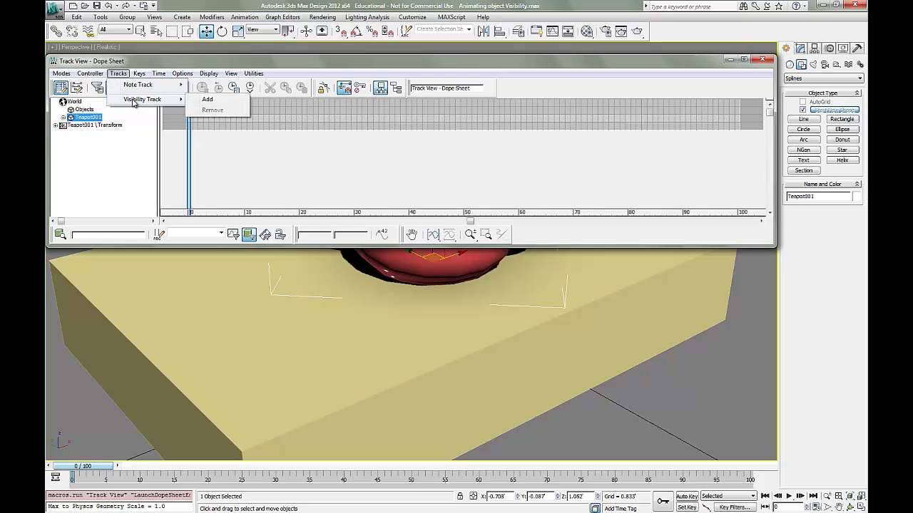
left_click(208, 103)
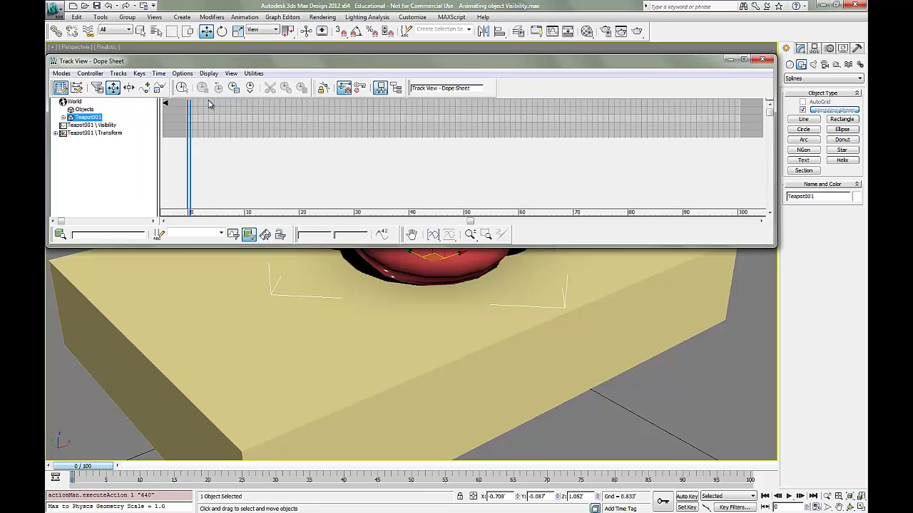
left_click(108, 126)
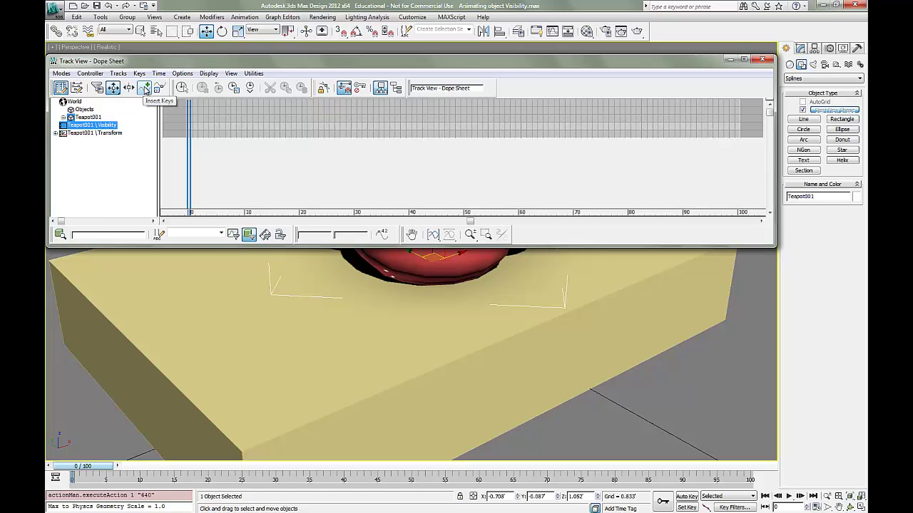
Step: With Insert Keys on, add Visibility keys at frames 0, 11 and 21, then pick the frame-0 key
left_click(145, 88)
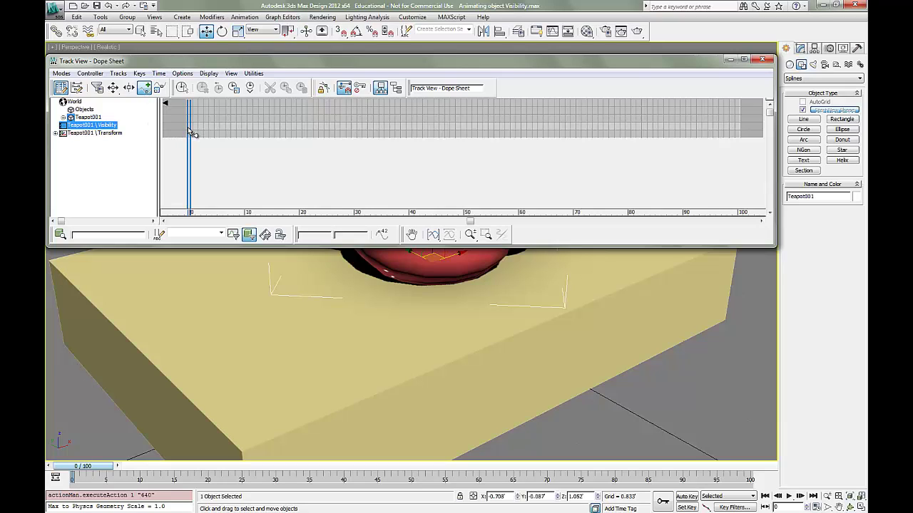
left_click(189, 128)
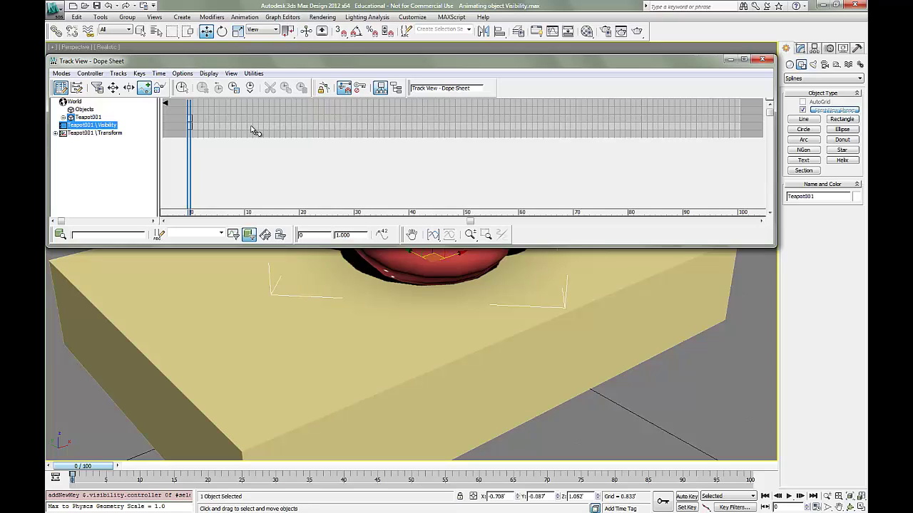
left_click(251, 126)
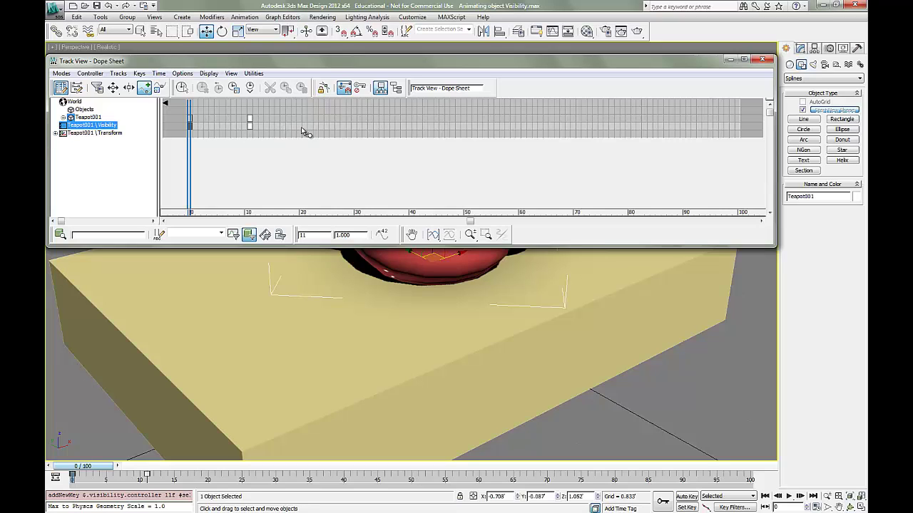
left_click(305, 127)
left_click(190, 127)
Step: In Key Info, change the frame-0 key's outgoing tangent and the frame-11 key's incoming tangent
right_click(189, 127)
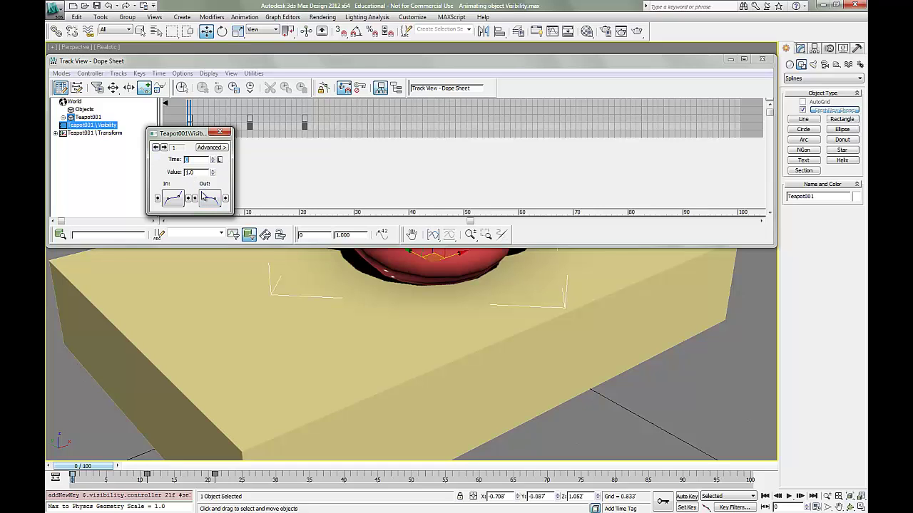
left_click_drag(209, 199, 210, 219)
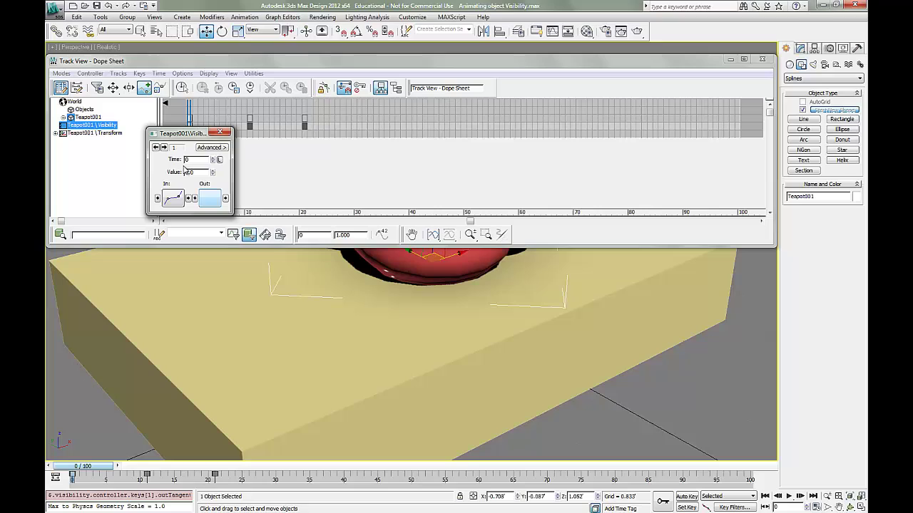
left_click(164, 147)
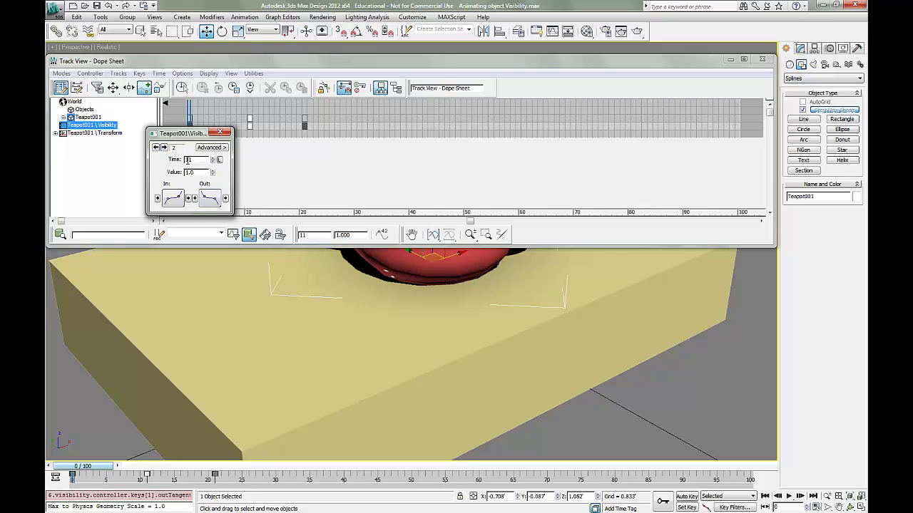
left_click_drag(174, 202, 171, 216)
left_click(164, 147)
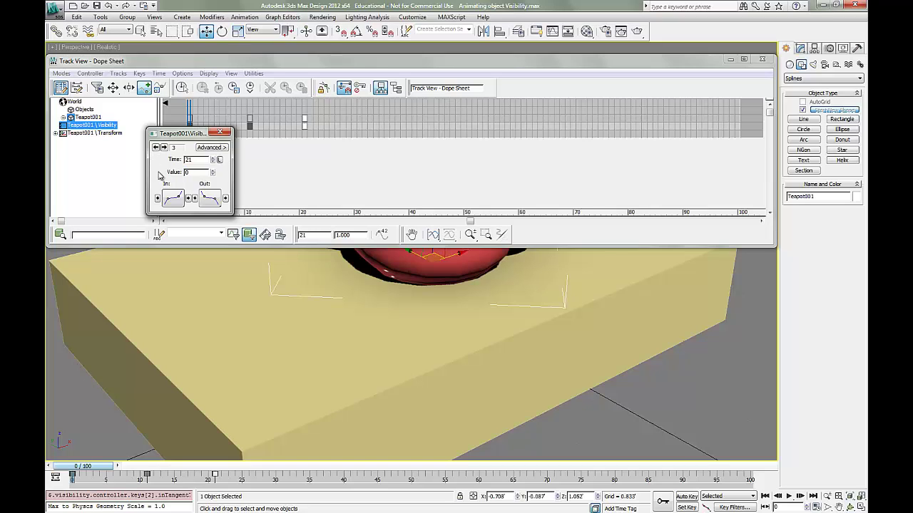
Step: Change the frame-21 key's incoming tangent with value 0.0, review all three keys, and close Key Info
left_click_drag(173, 199, 172, 218)
left_click(163, 146)
left_click(164, 147)
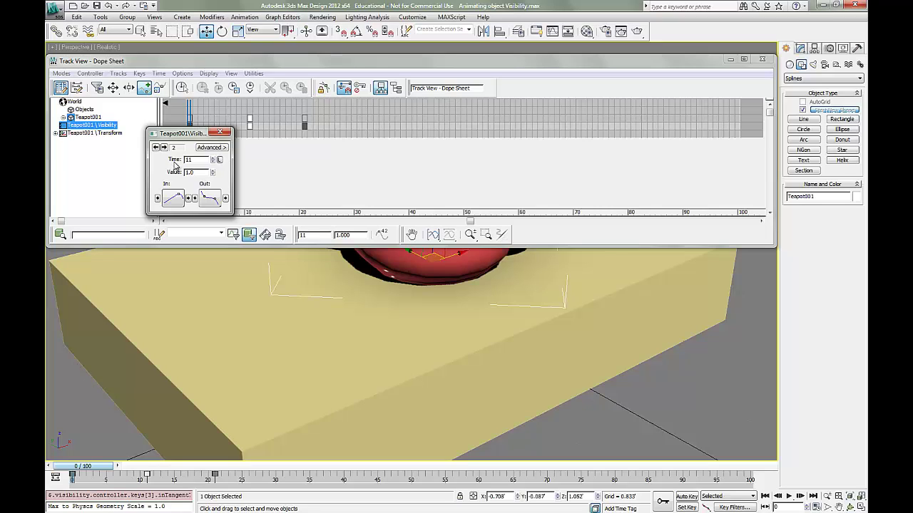
left_click(164, 147)
left_click(222, 134)
Step: Minimize the Track View and scrub the time slider to preview the teapot fading
left_click(730, 59)
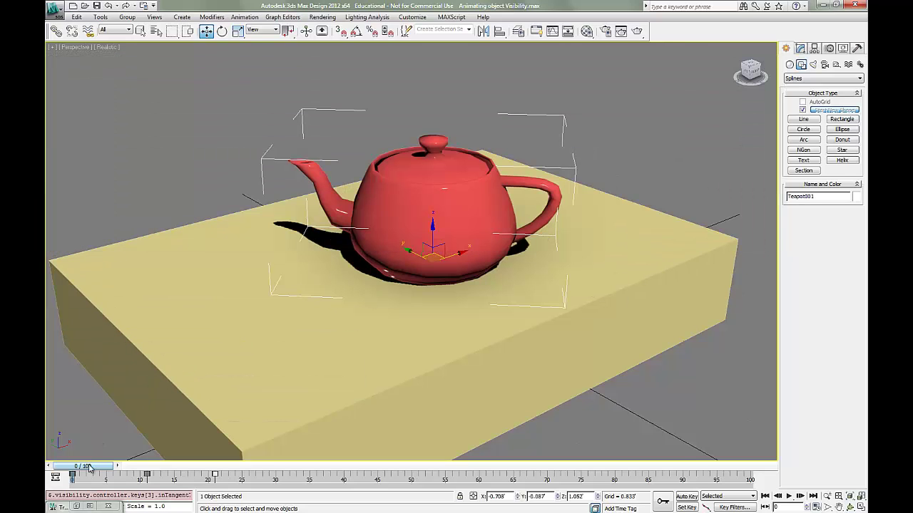
mouse_move(89, 467)
left_mouse_down()
mouse_move(331, 476)
mouse_move(79, 476)
mouse_move(244, 467)
mouse_move(77, 467)
left_mouse_up()
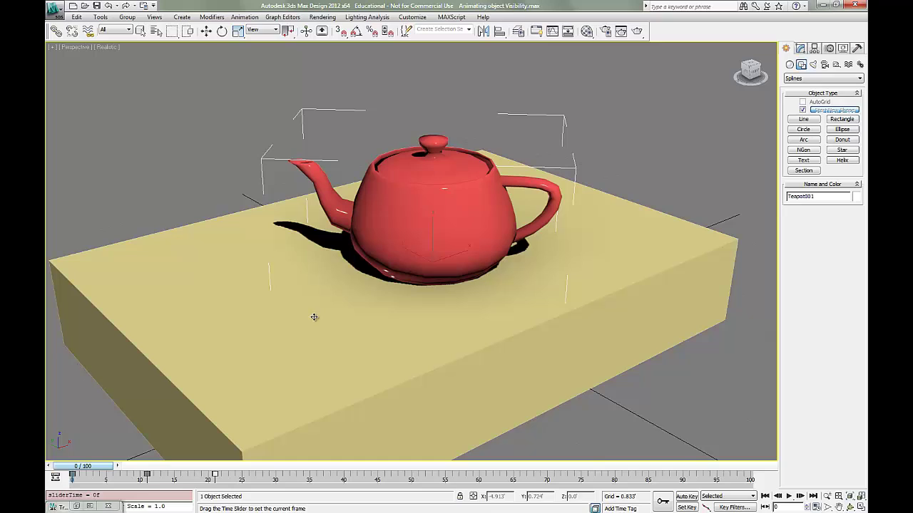
Step: In Teapot001's Object Properties, switch Rendering Control from By Layer to By Object and confirm
key("w")
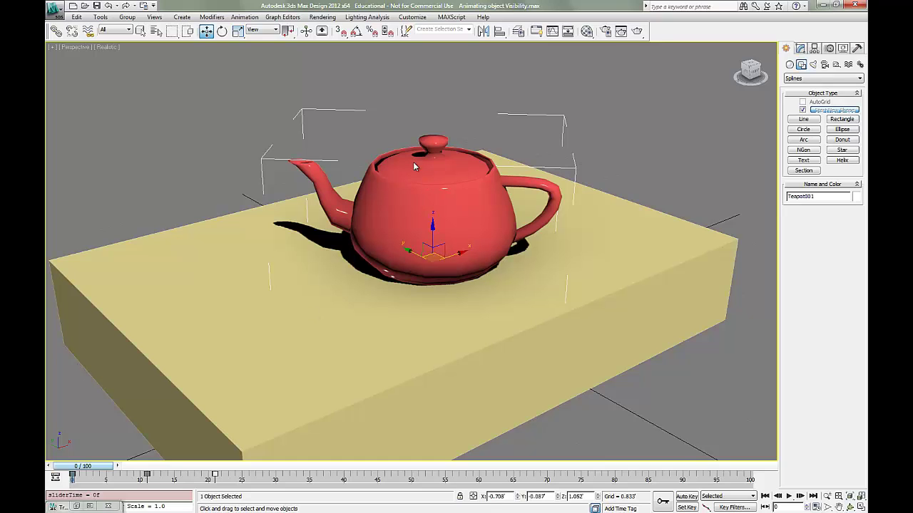
right_click(414, 166)
left_click(433, 223)
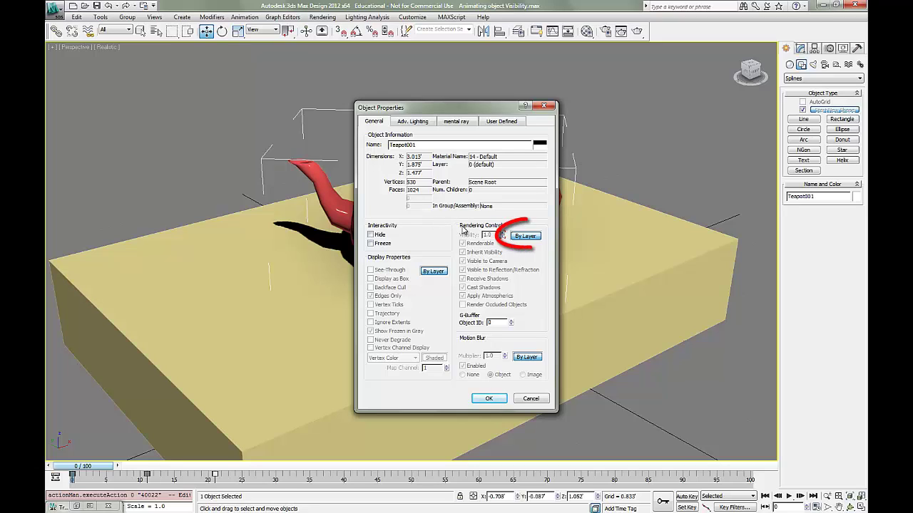
left_click(521, 239)
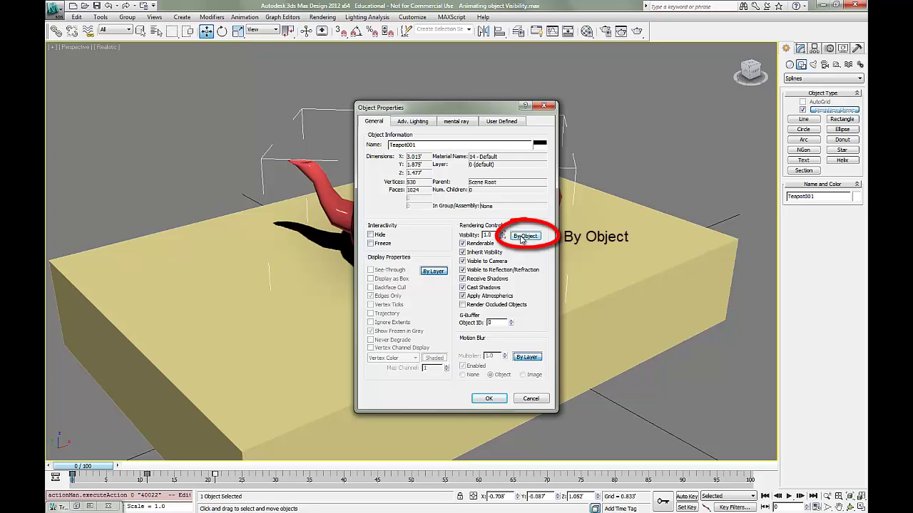
left_click_drag(465, 110, 611, 74)
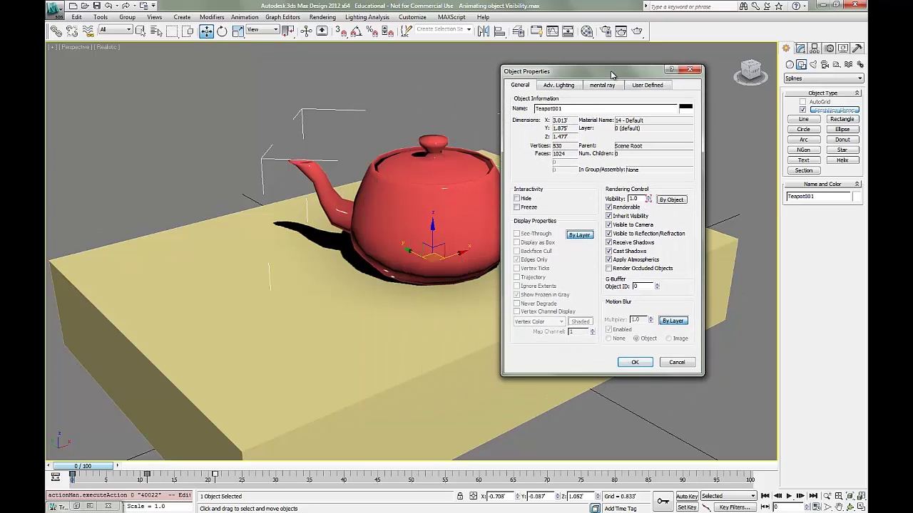
left_click(633, 363)
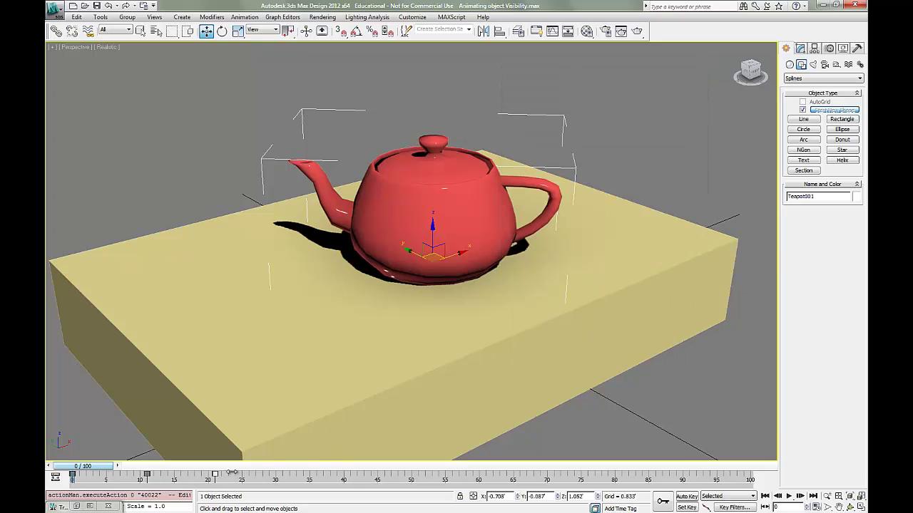
Step: Scrub the time slider through frames 0–40 to preview the fade, settling at frame 4
left_click_drag(89, 468, 318, 468)
left_click_drag(232, 442, 68, 426)
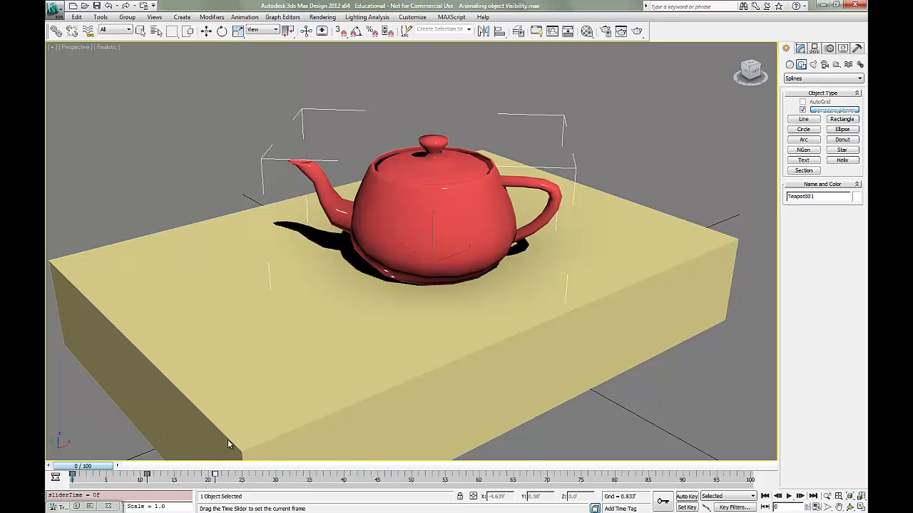
mouse_move(228, 443)
left_mouse_down()
mouse_move(324, 449)
mouse_move(78, 439)
mouse_move(241, 449)
left_mouse_up()
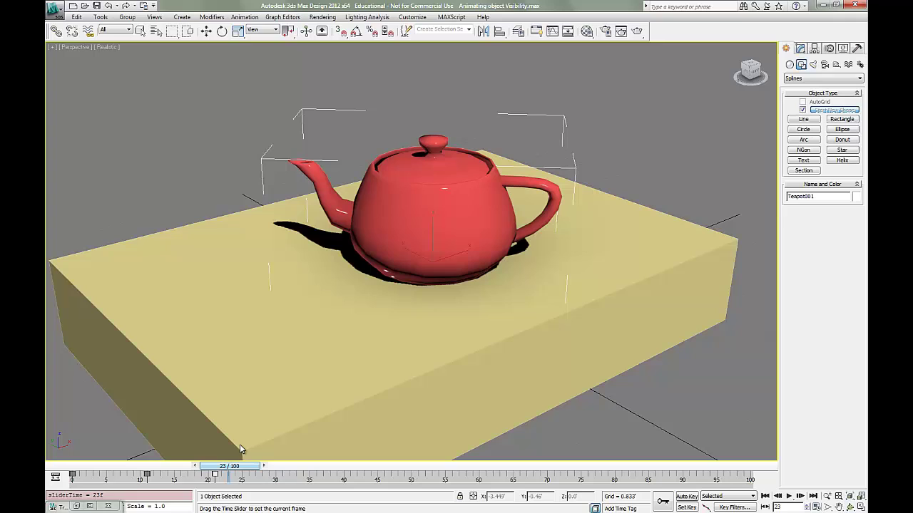
left_click_drag(238, 445, 112, 437)
key("w")
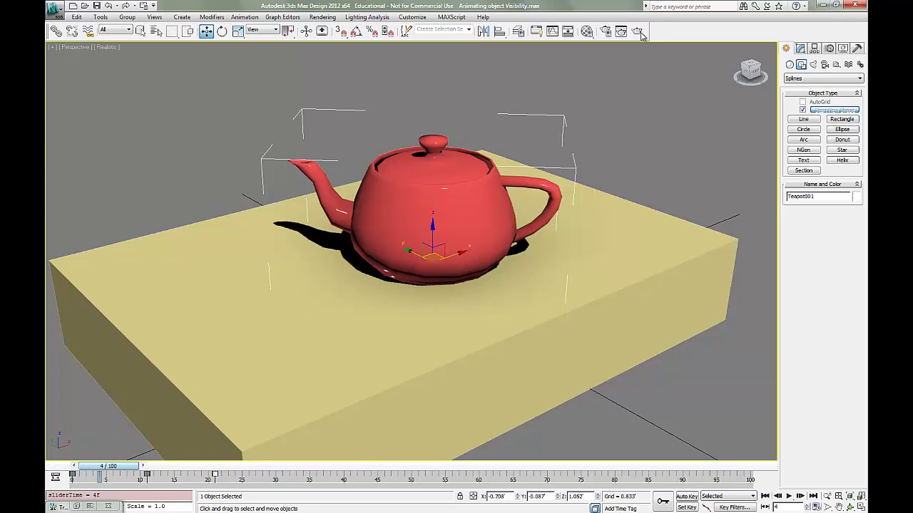
Step: Render frame 4 from Render Setup and close the Rendered Frame Window
left_click(604, 32)
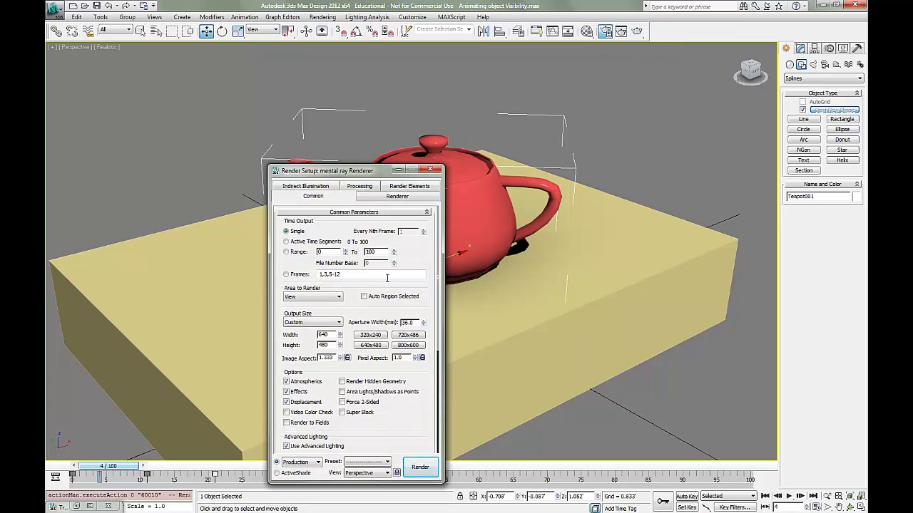
left_click(420, 467)
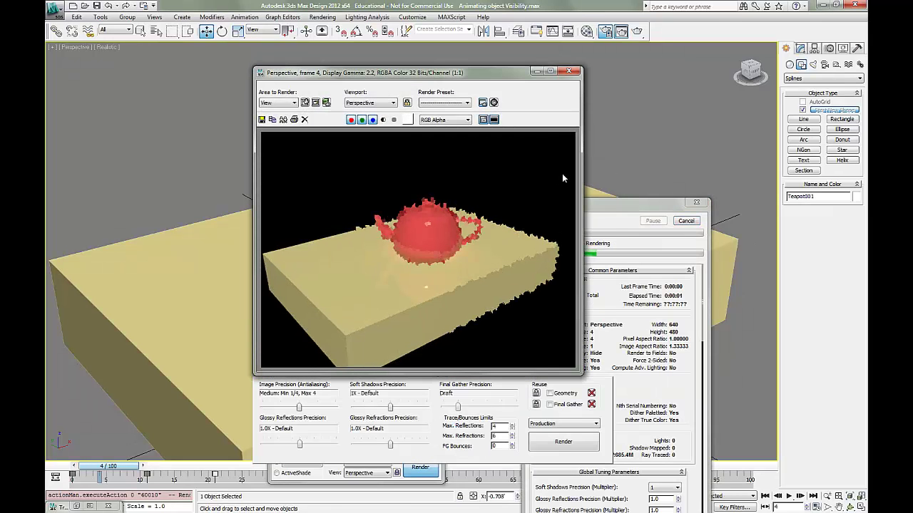
left_click(570, 72)
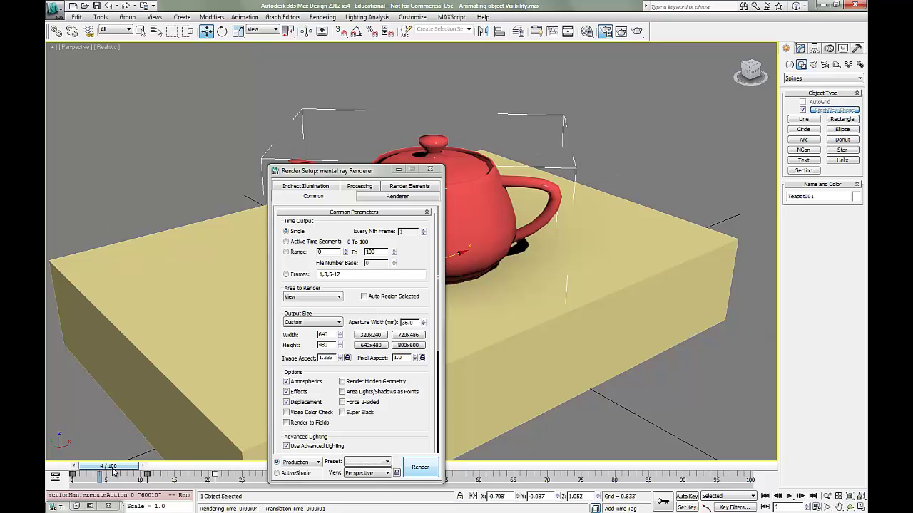
Step: Render frame 27 to confirm the teapot is gone, then close the preview
left_click_drag(116, 467, 287, 466)
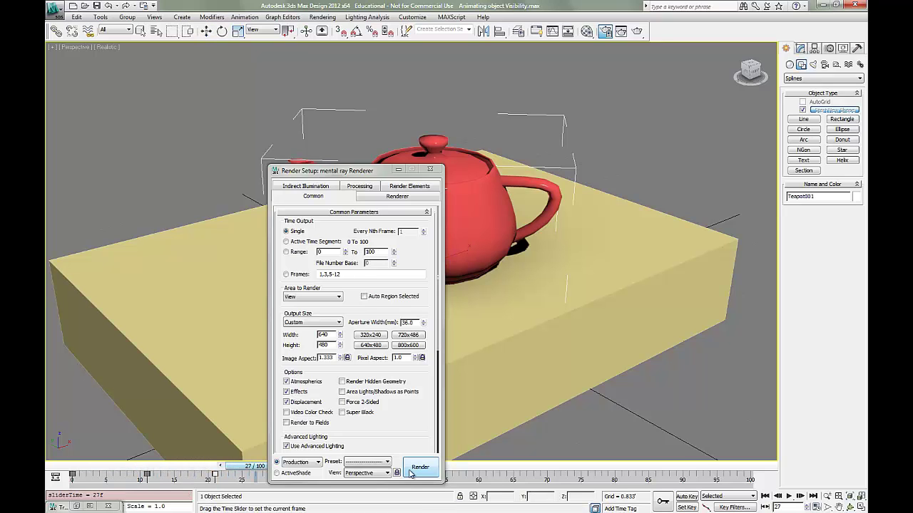
left_click(418, 469)
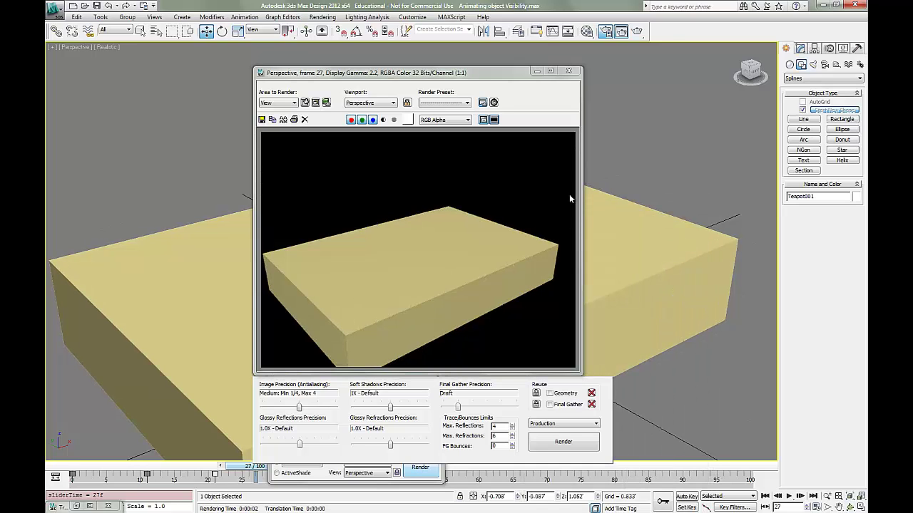
left_click(569, 72)
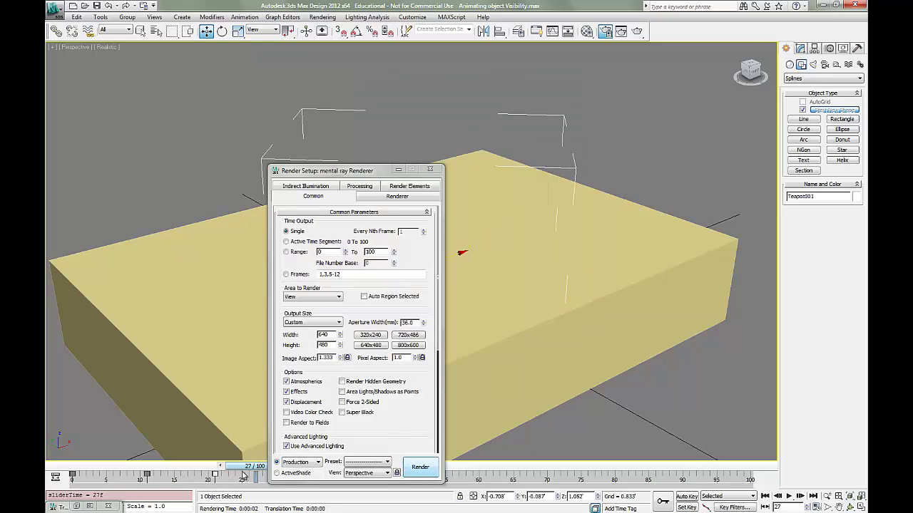
Step: Render frame 16 to see the half-faded teapot, then close the preview and Render Setup
left_click_drag(252, 468, 176, 469)
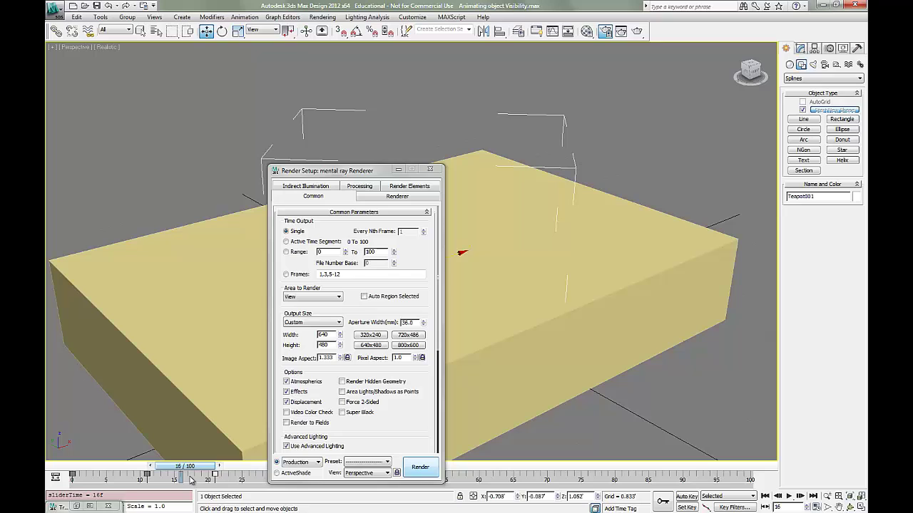
left_click(420, 465)
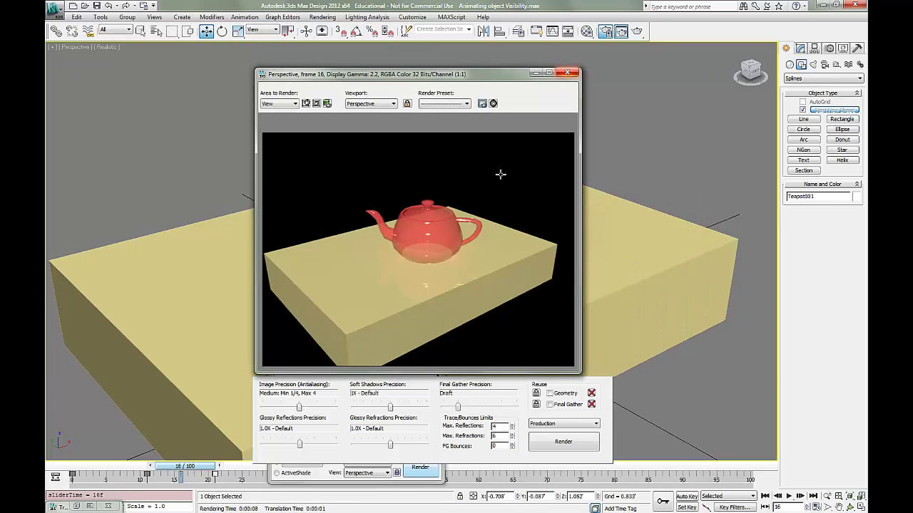
left_click(566, 72)
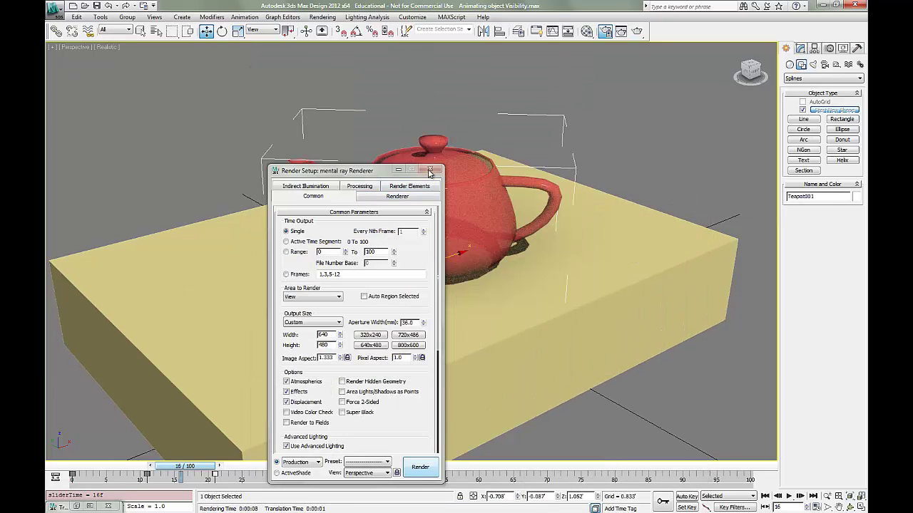
left_click(429, 170)
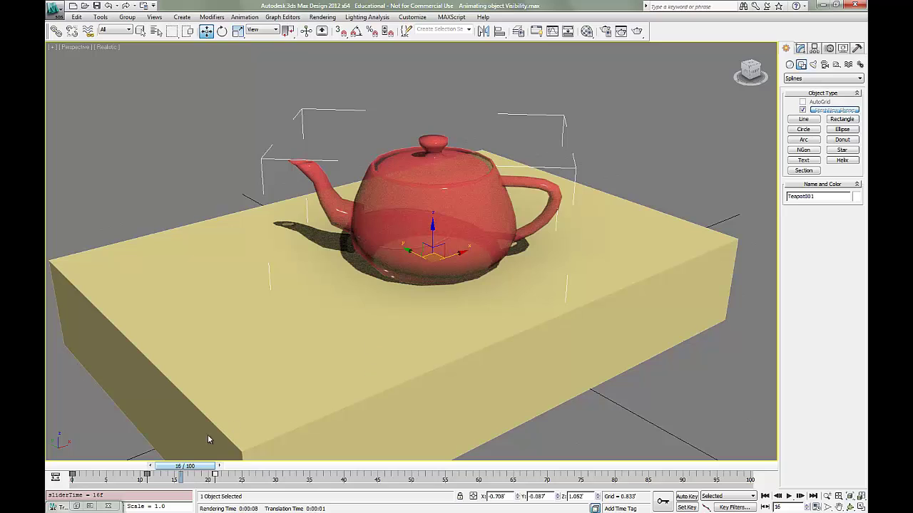
Step: Scrub the animation up to frame 39 and back to frame 0
mouse_move(200, 468)
left_mouse_down()
mouse_move(50, 467)
mouse_move(377, 454)
mouse_move(49, 443)
mouse_move(336, 445)
mouse_move(330, 450)
left_mouse_up()
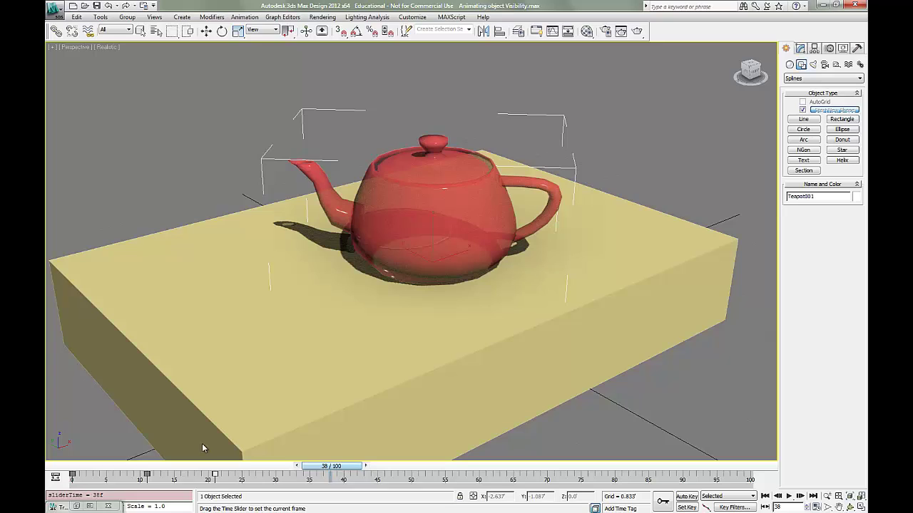
left_click_drag(202, 448, 79, 440)
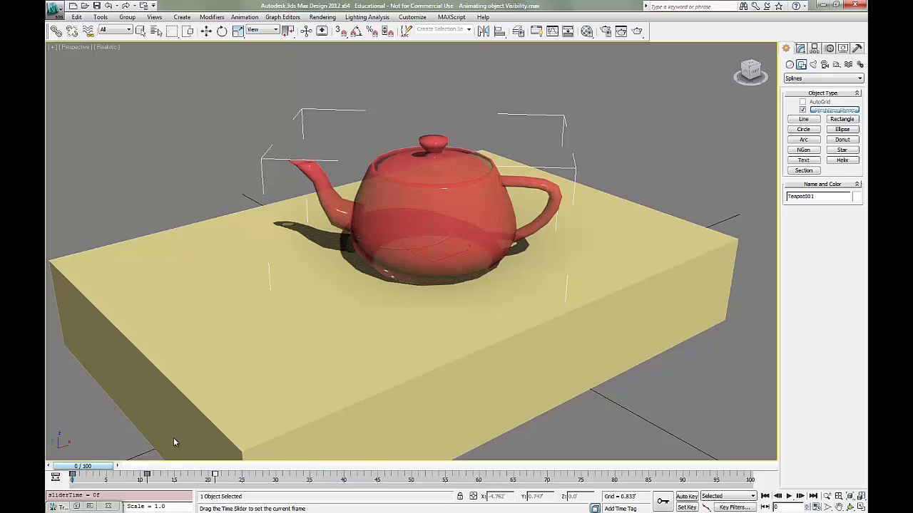
left_click_drag(173, 442, 78, 442)
key("w")
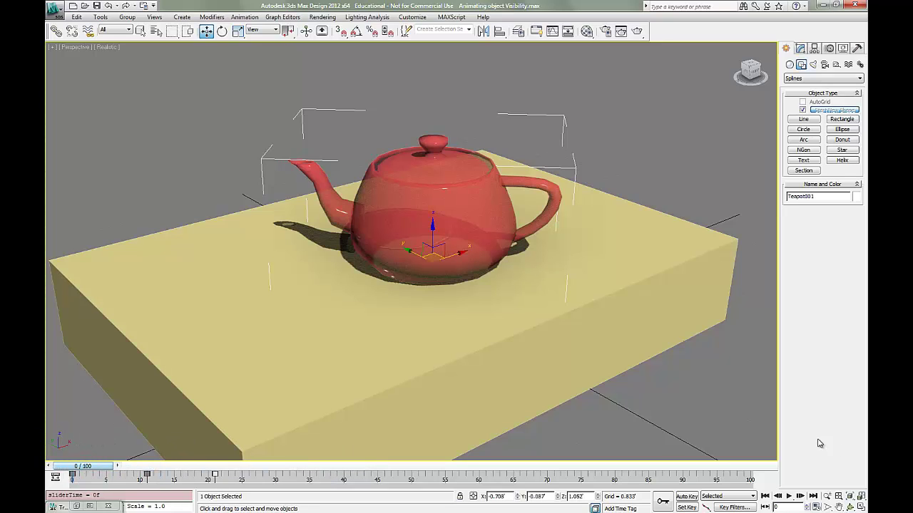
Step: With Auto Key on, hide the teapot at frame 100, then return to frame 0
left_click(687, 497)
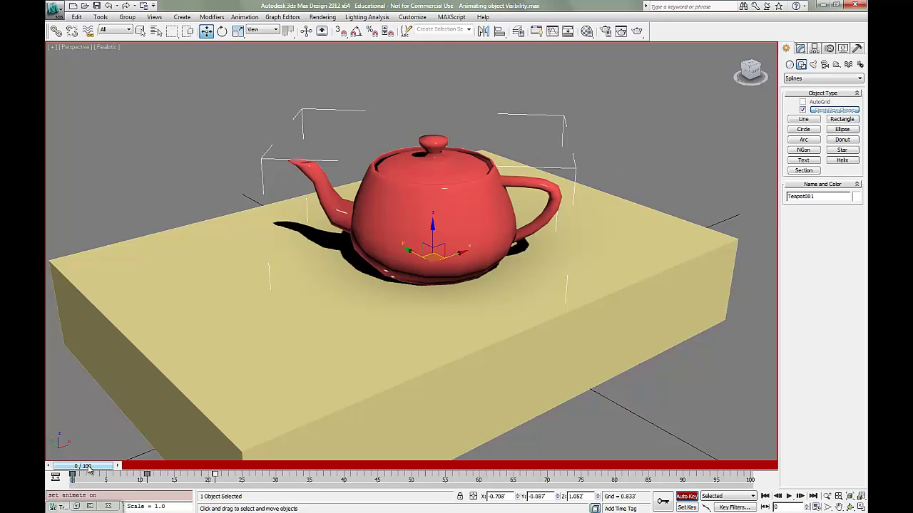
left_click_drag(89, 470, 622, 466)
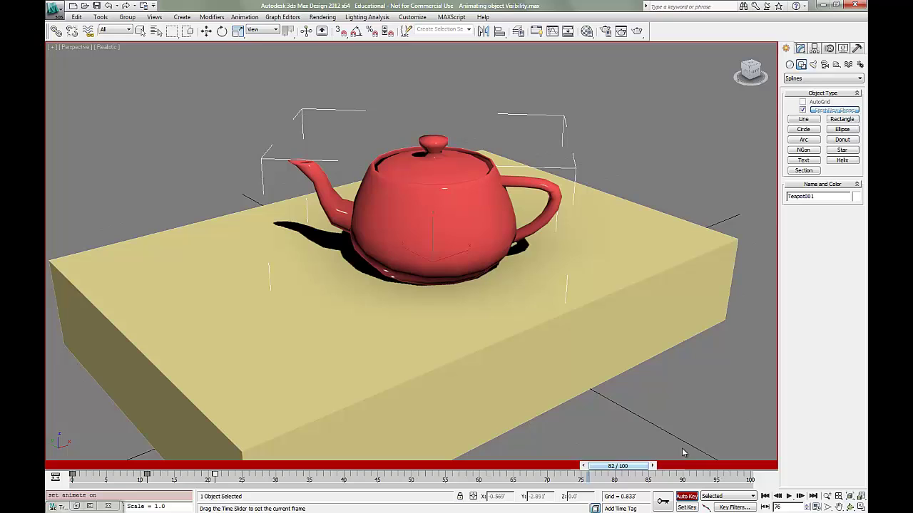
left_click_drag(683, 453, 745, 444)
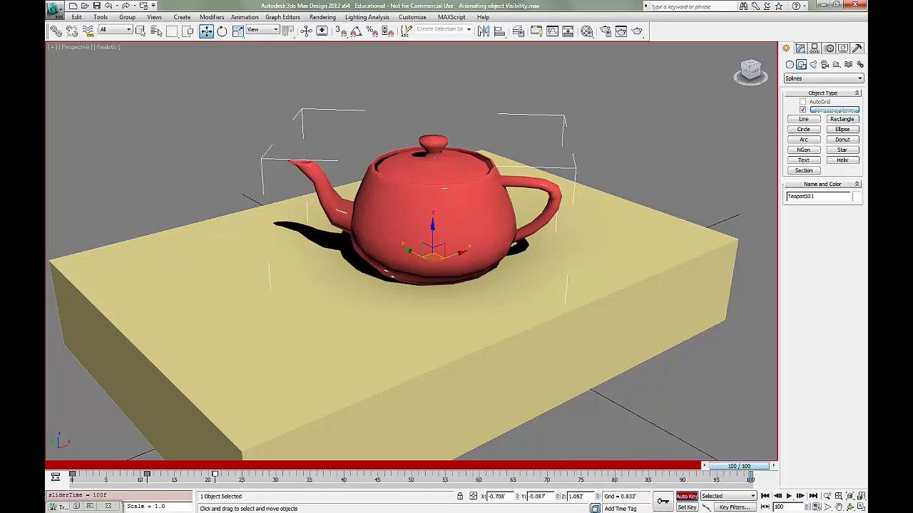
mouse_move(685, 507)
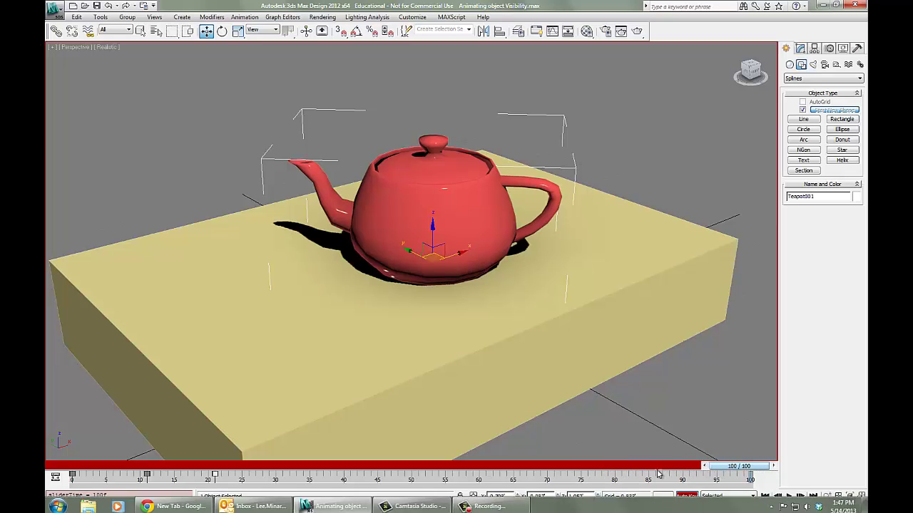
left_click(663, 504)
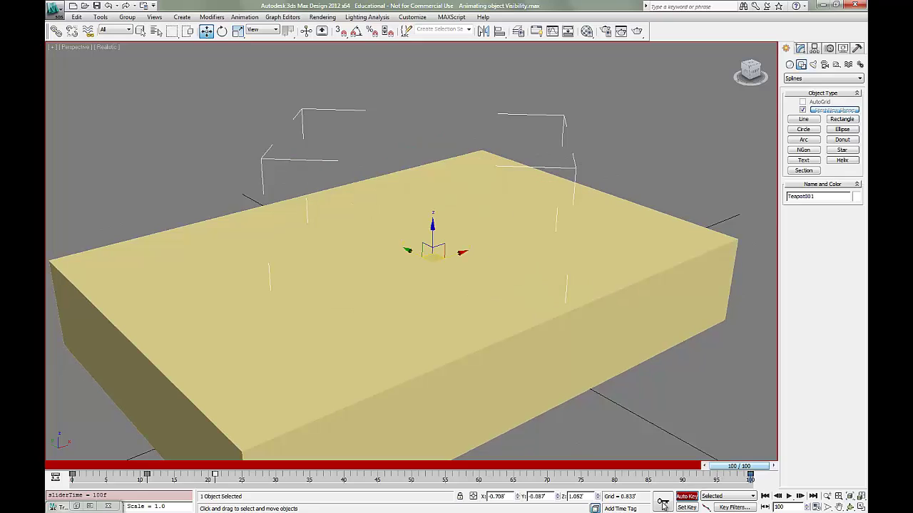
left_click_drag(733, 467, 93, 467)
key("w")
mouse_move(650, 505)
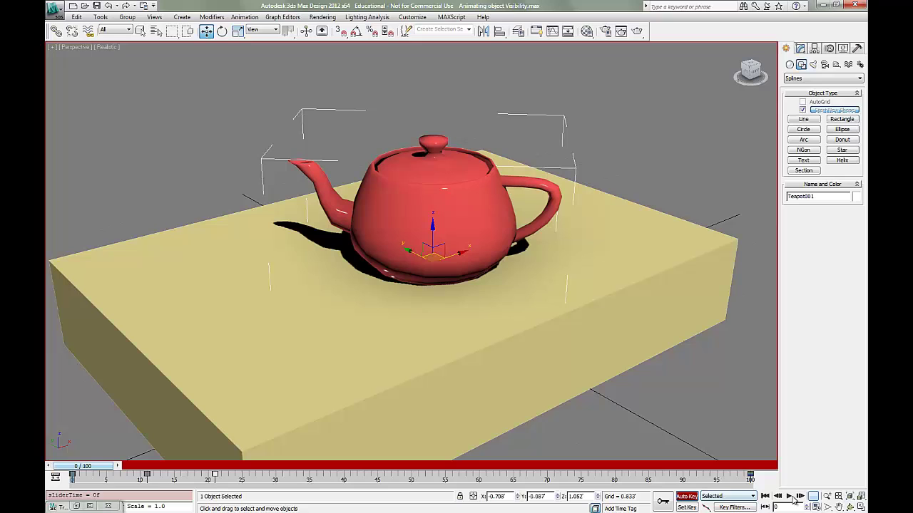
Step: Play and stop the fade preview, scrub back to frame 22, then advance to frame 30
left_click(790, 497)
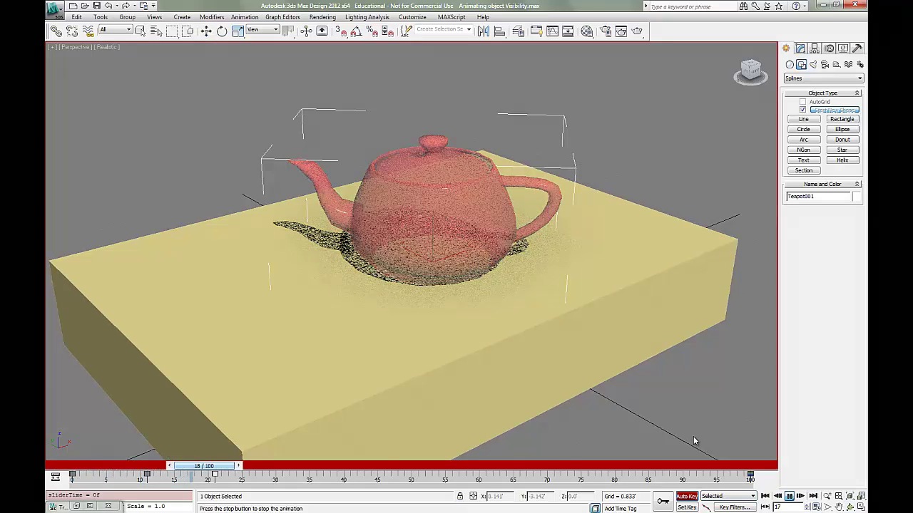
left_click(788, 496)
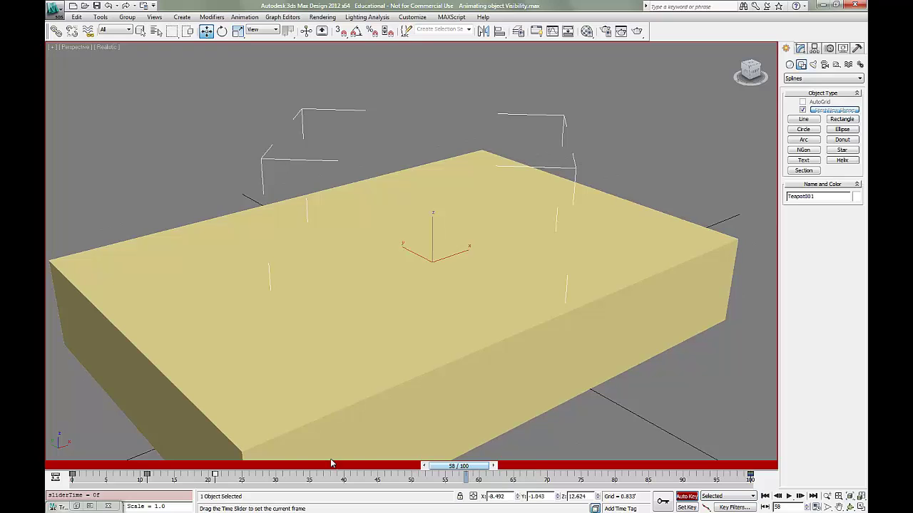
left_click_drag(331, 464, 291, 450)
key("w")
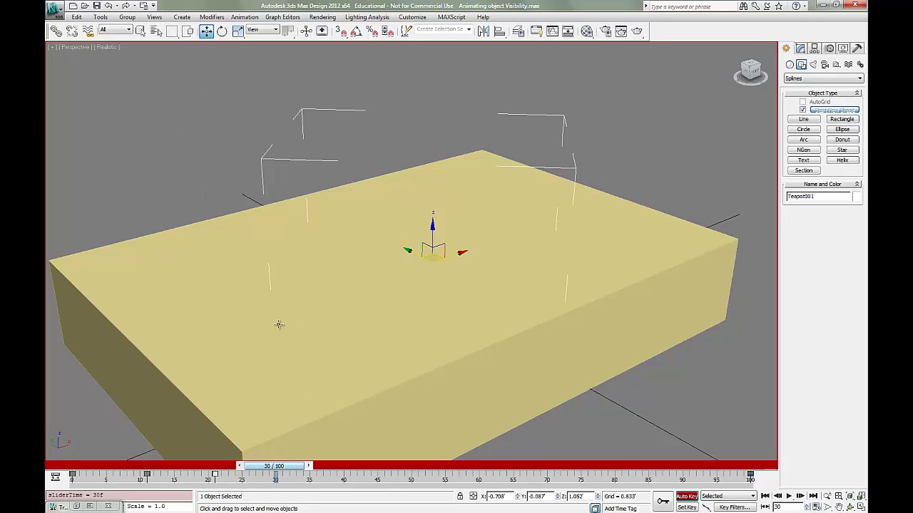
Step: In the teapot's Dope Sheet, add Visibility keys at frames 30 and 40
right_click(279, 162)
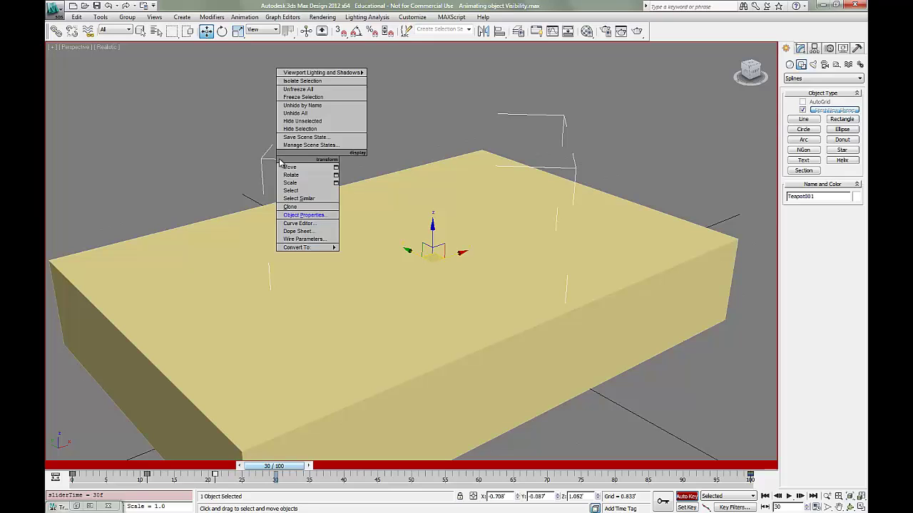
left_click(298, 232)
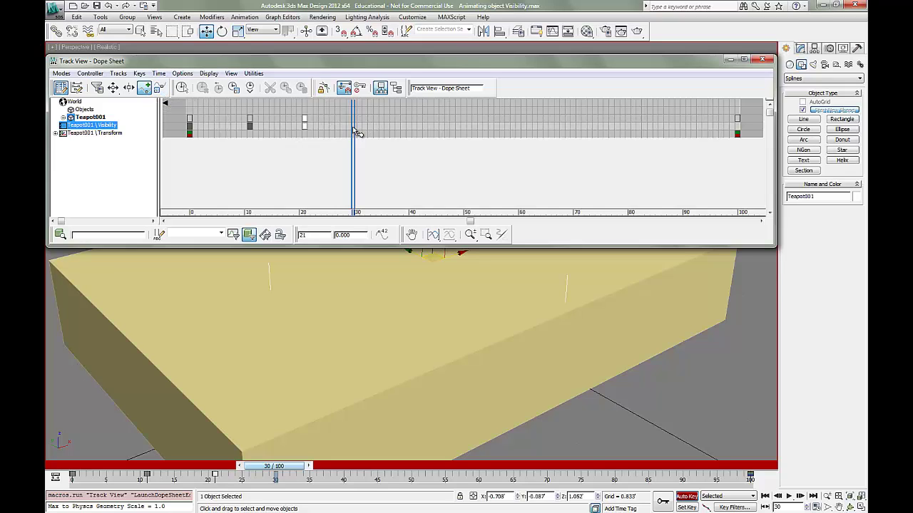
left_click(354, 127)
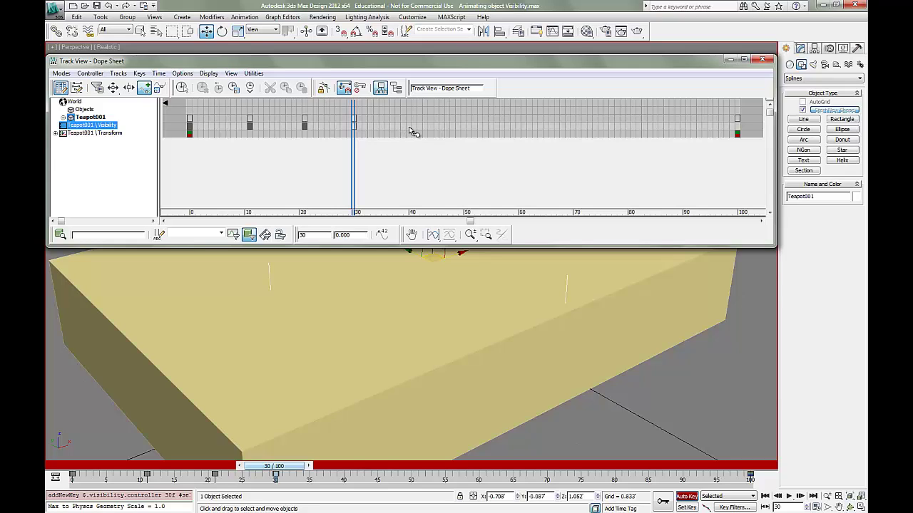
left_click(410, 133)
Step: Reshape the outgoing tangent at the frame-21 key and the incoming tangent at the frame-40 key
right_click(306, 128)
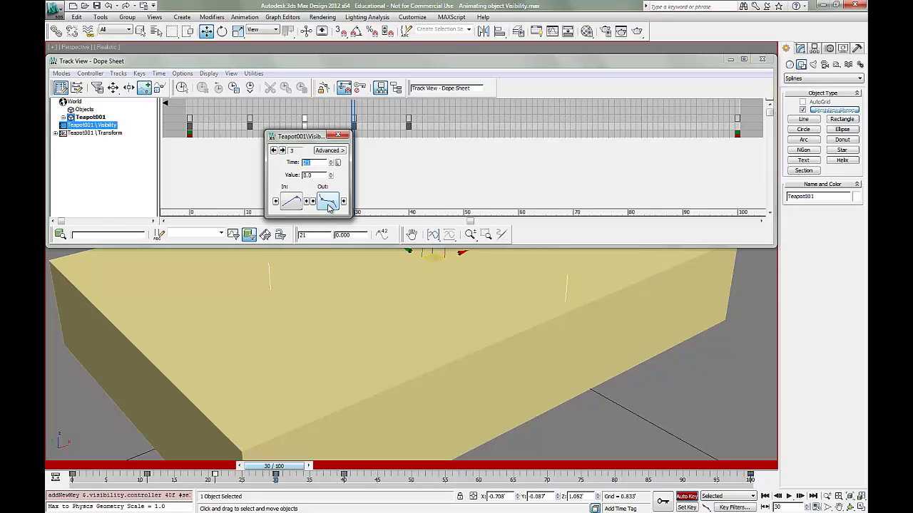
left_click_drag(328, 206, 292, 220)
left_click(283, 151)
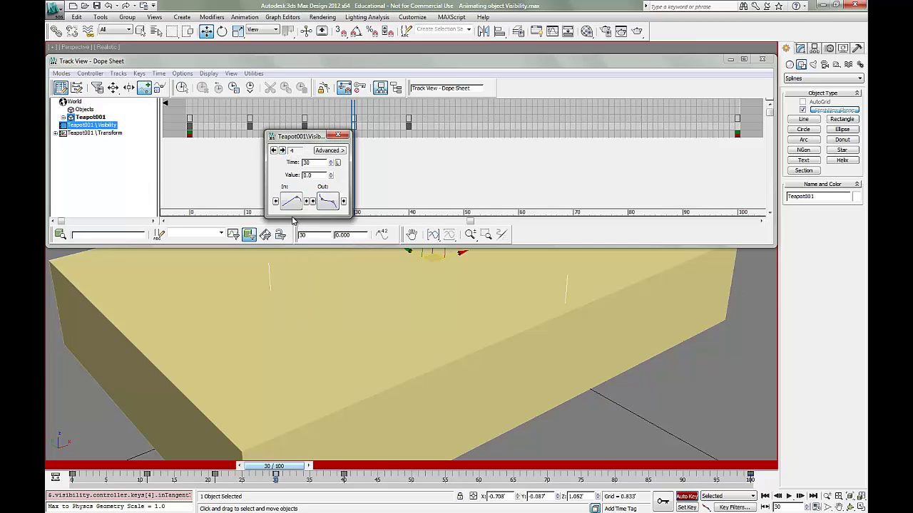
left_click(283, 151)
left_click_drag(296, 207, 298, 225)
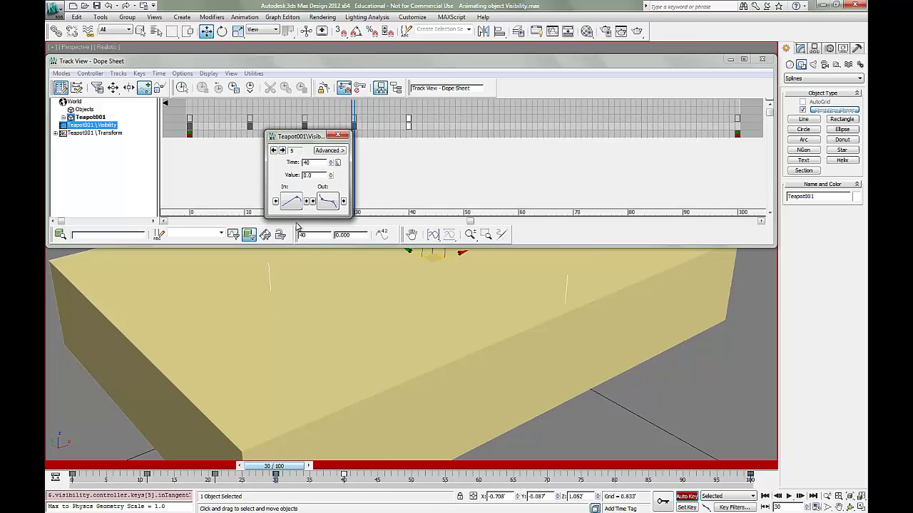
left_click(337, 137)
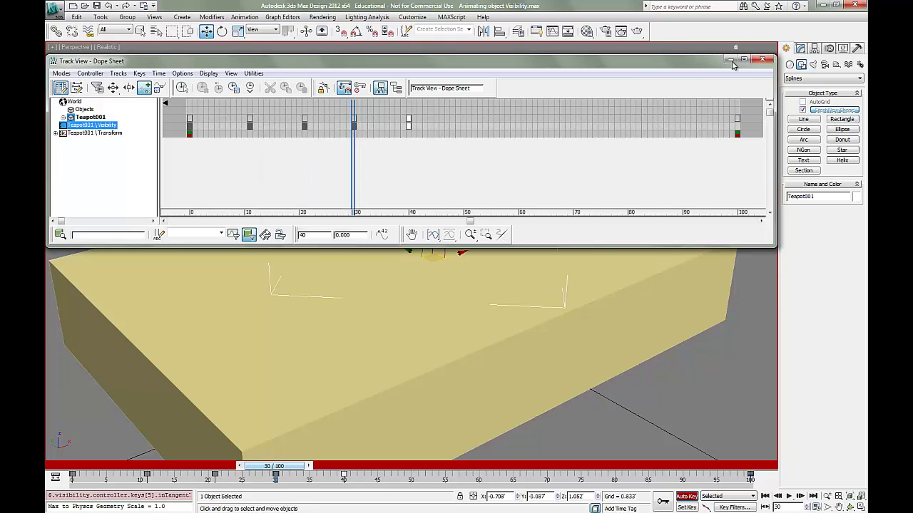
left_click(761, 59)
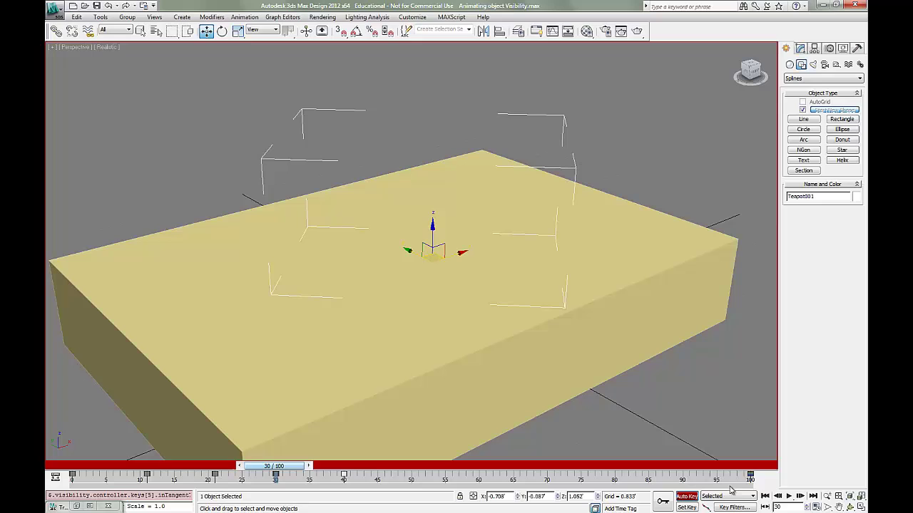
left_click(764, 497)
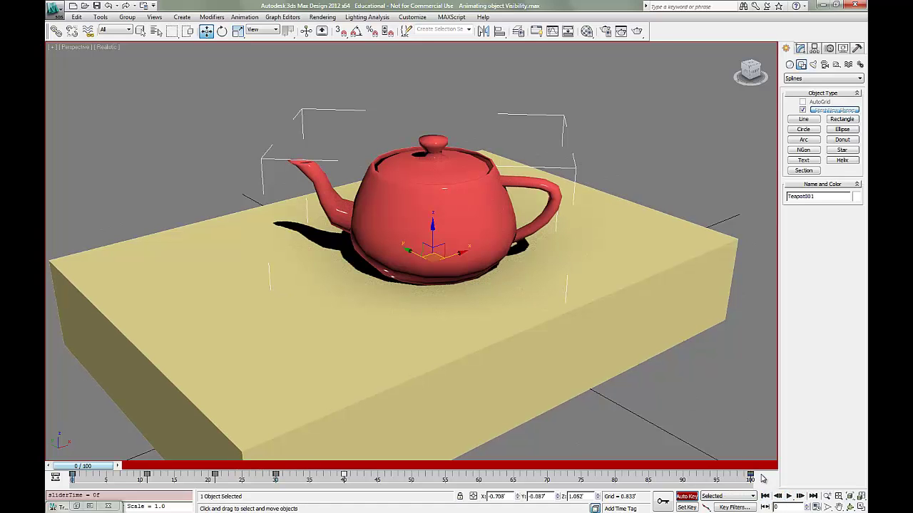
left_click(788, 497)
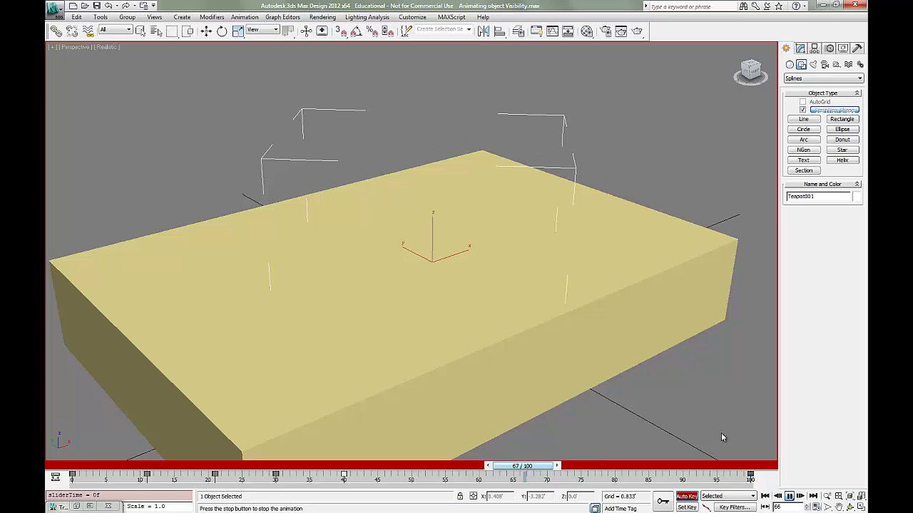
left_click(789, 497)
key("w")
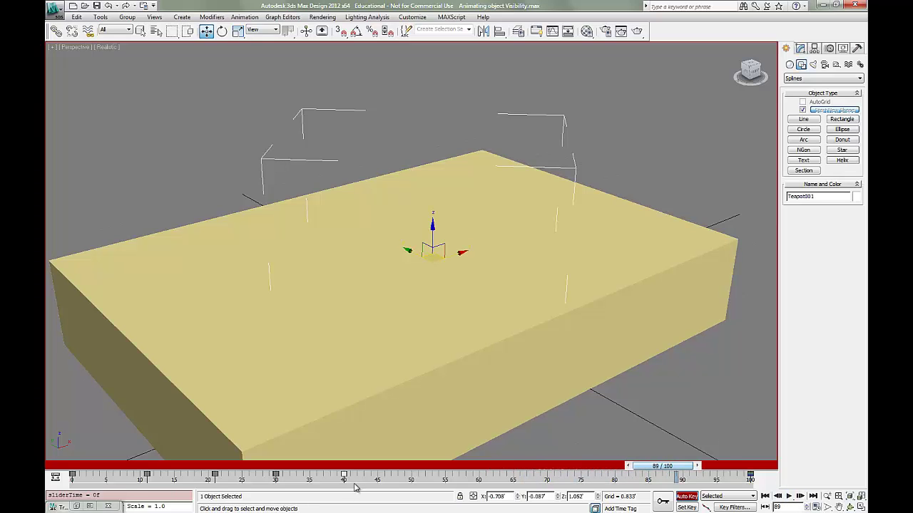
Step: Change the frame-40 Teapot001 Visibility key's value from 0 to 1
right_click(343, 477)
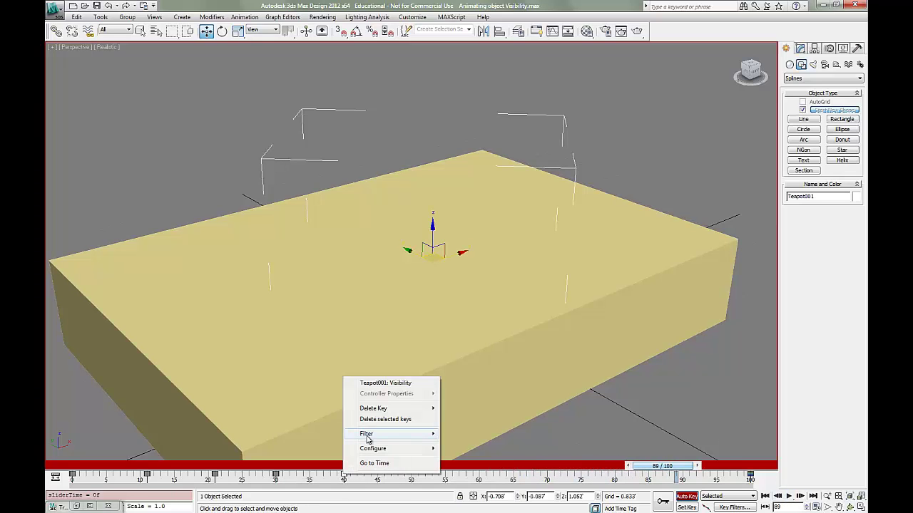
left_click(381, 385)
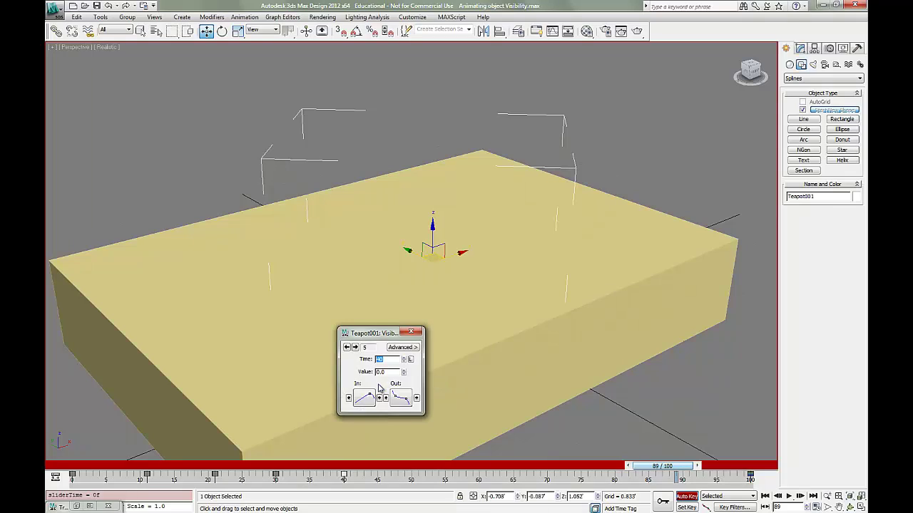
key("Tab")
type("1")
key("Return")
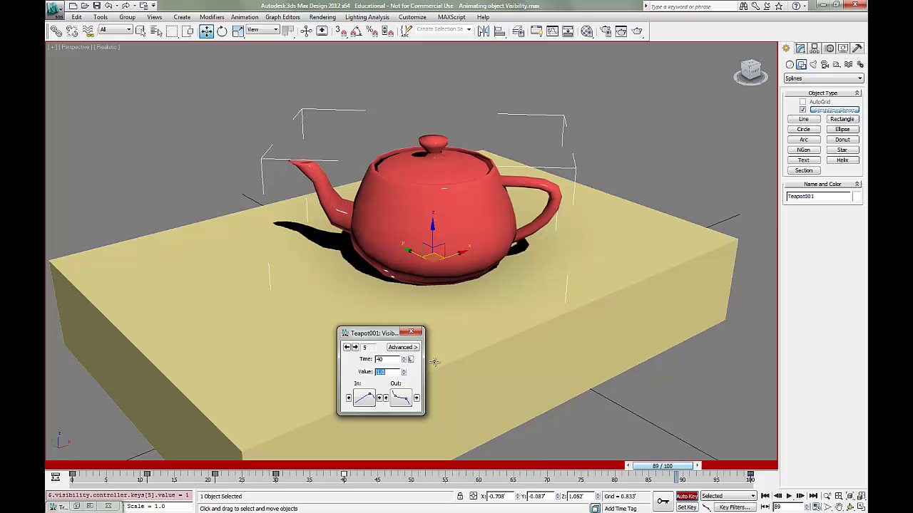
left_click(411, 332)
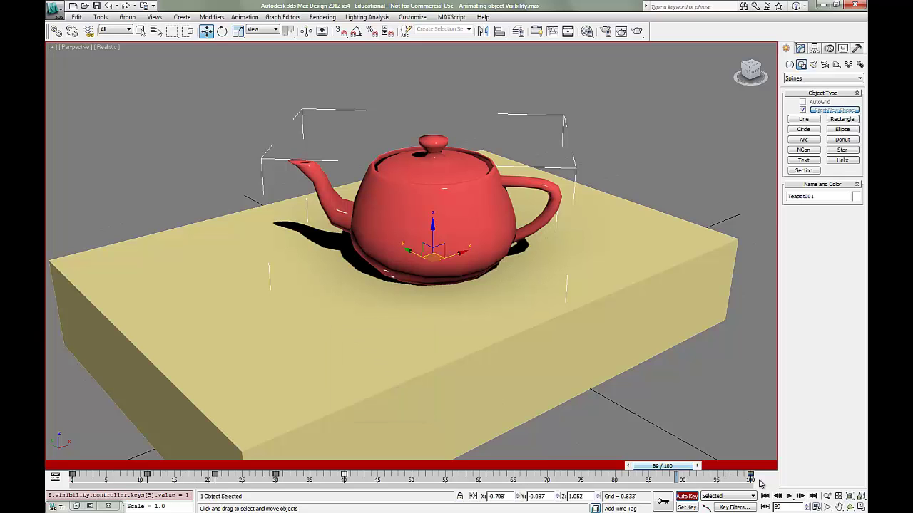
left_click(765, 497)
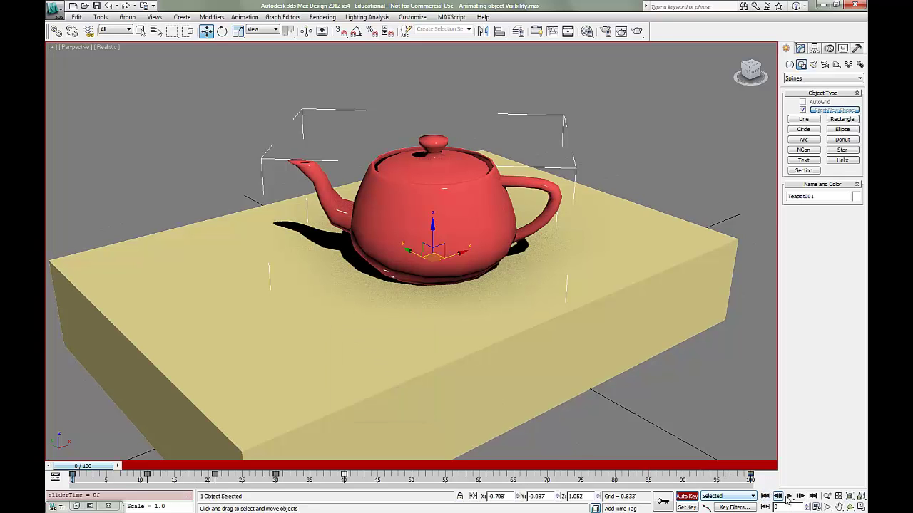
left_click(789, 496)
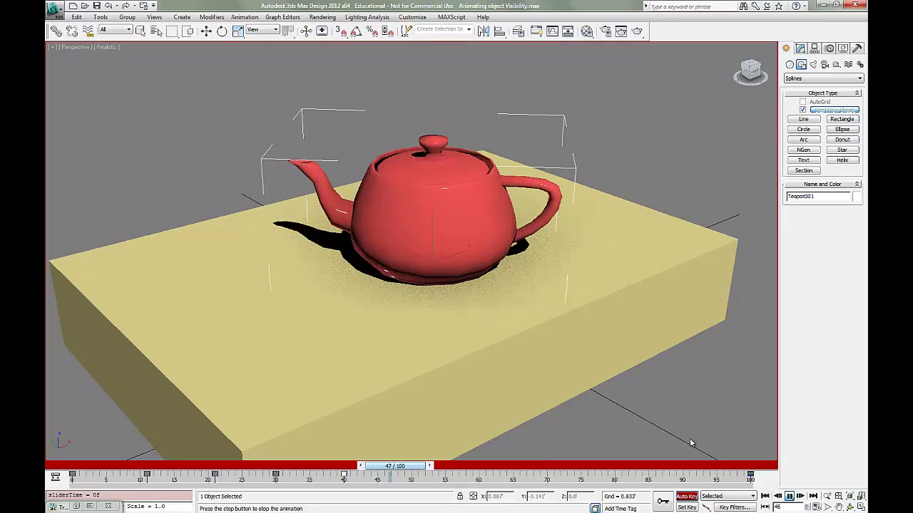
left_click(789, 496)
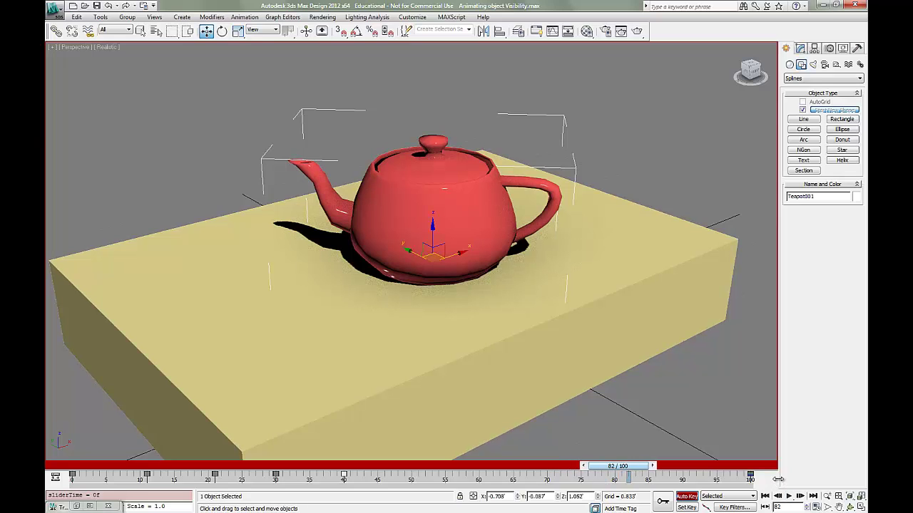